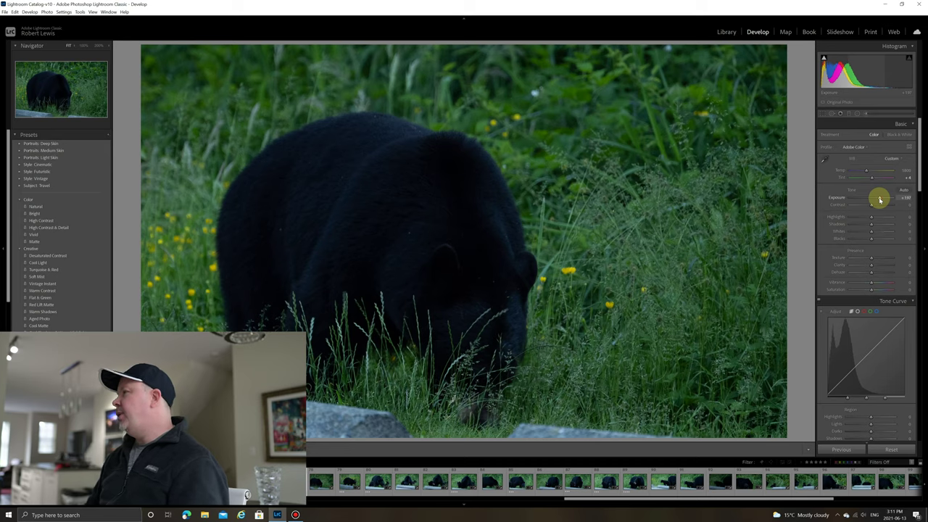
# Lower the grazing bear photo's exposure, then push it back up to about +2.
pyautogui.moveTo(879, 199); pyautogui.dragTo(871, 200)
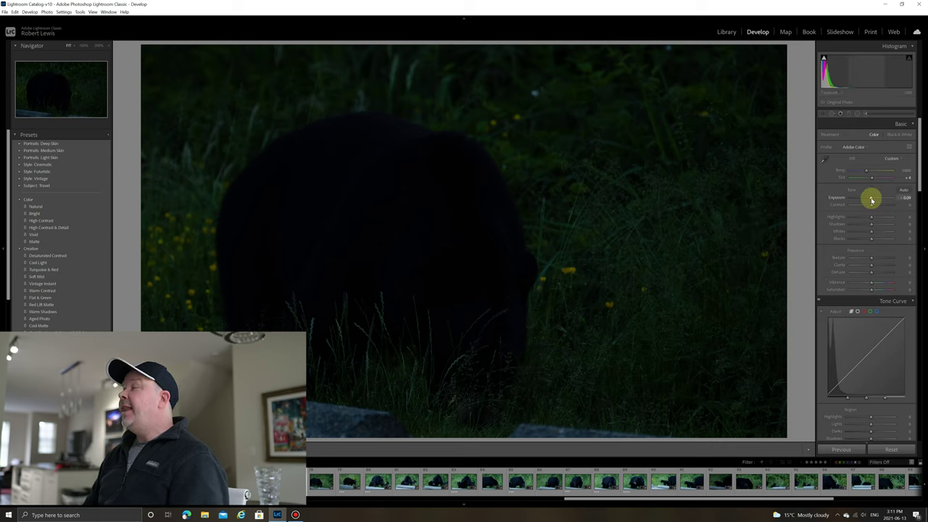
pyautogui.moveTo(871, 200); pyautogui.dragTo(879, 200)
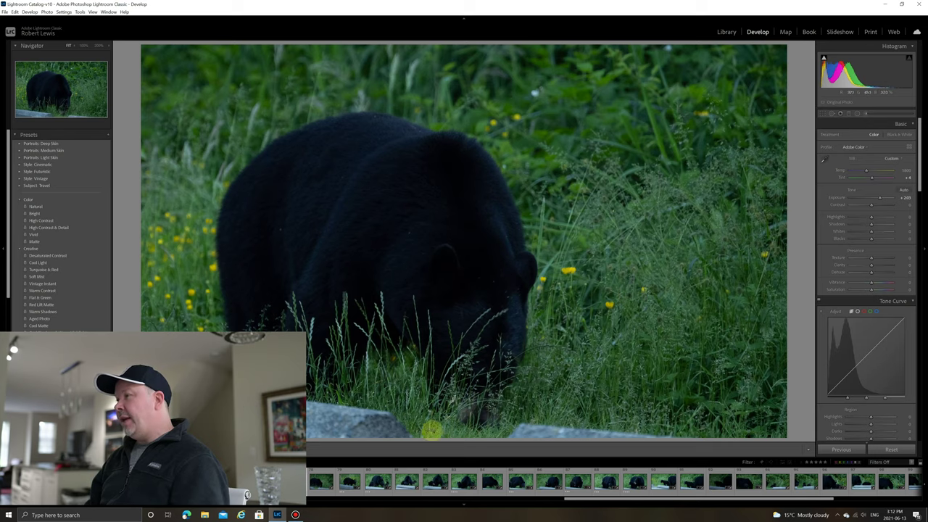
# Step from the bear cub photo to the mother bear with two cubs and the next bear shot.
pyautogui.click(349, 483)
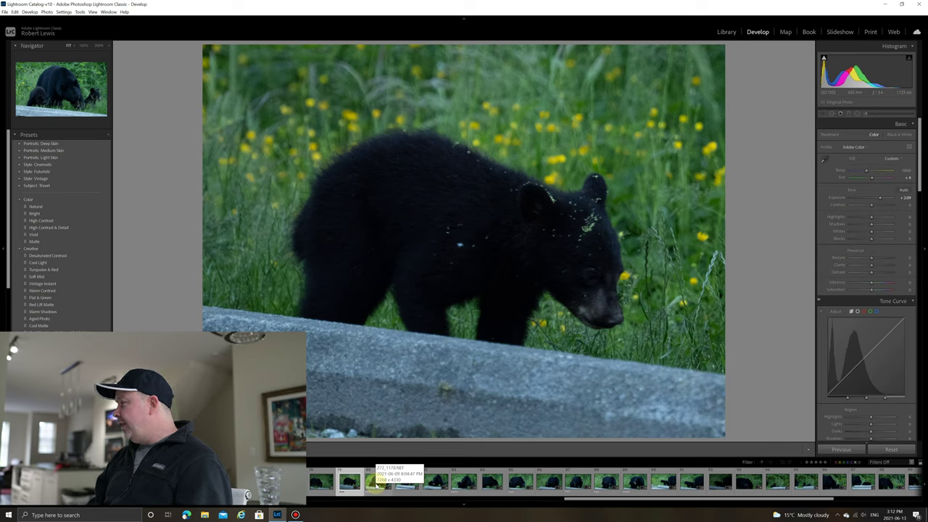
pyautogui.click(374, 483)
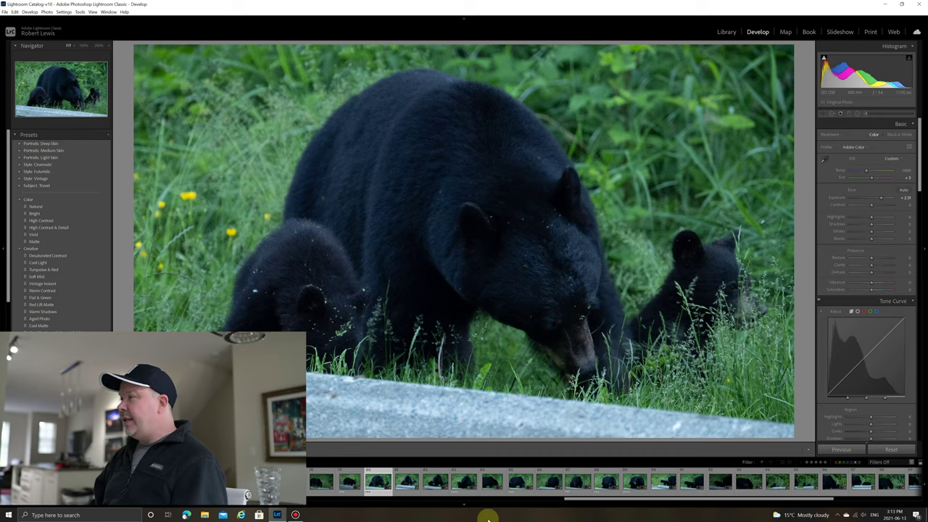
pyautogui.click(462, 482)
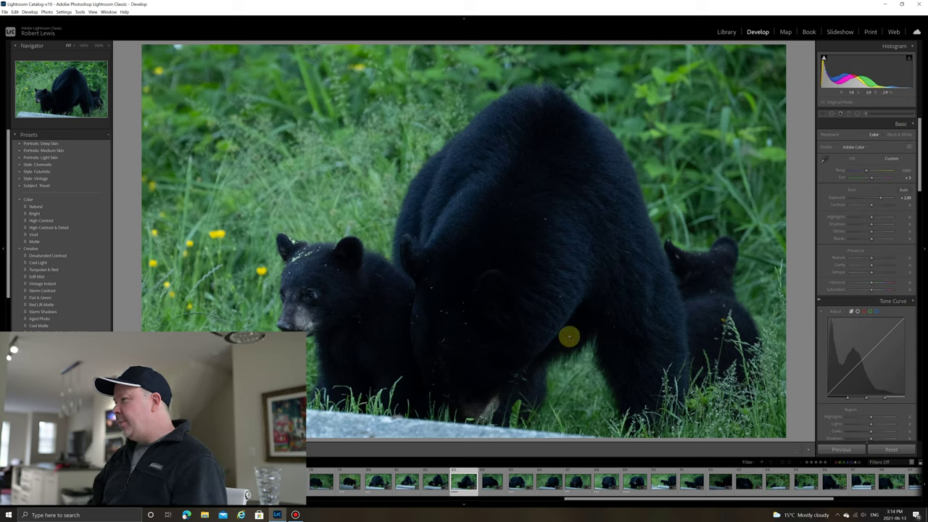
# Click through four bear thumbnails, ending on the sow and cub side-by-side shot.
pyautogui.click(517, 482)
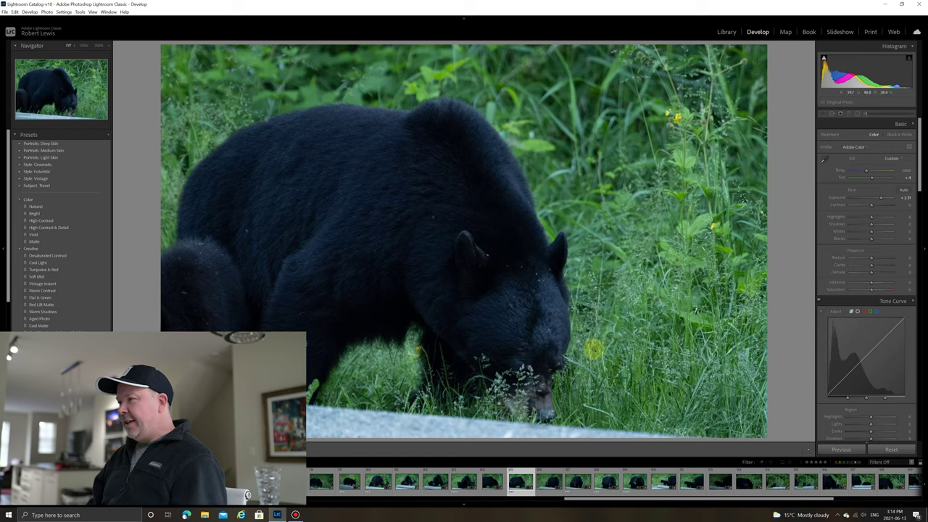
pyautogui.click(570, 481)
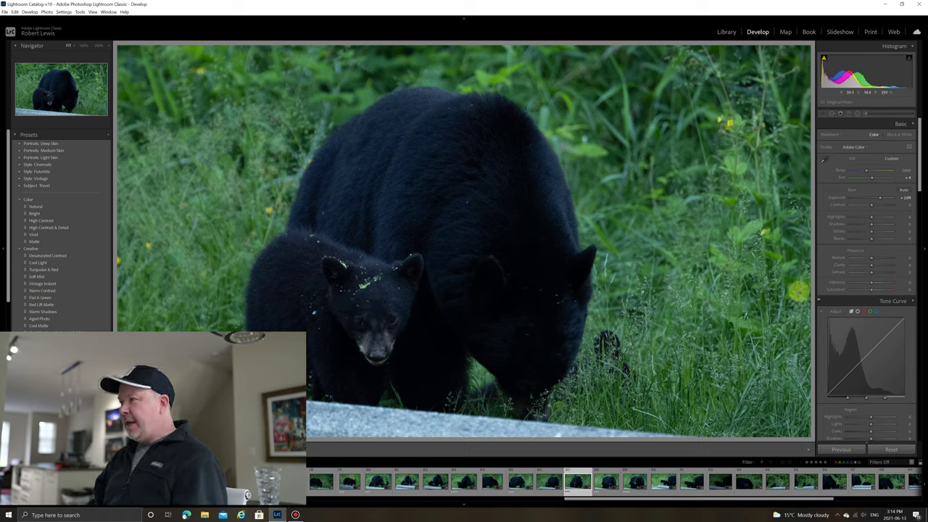
pyautogui.click(602, 480)
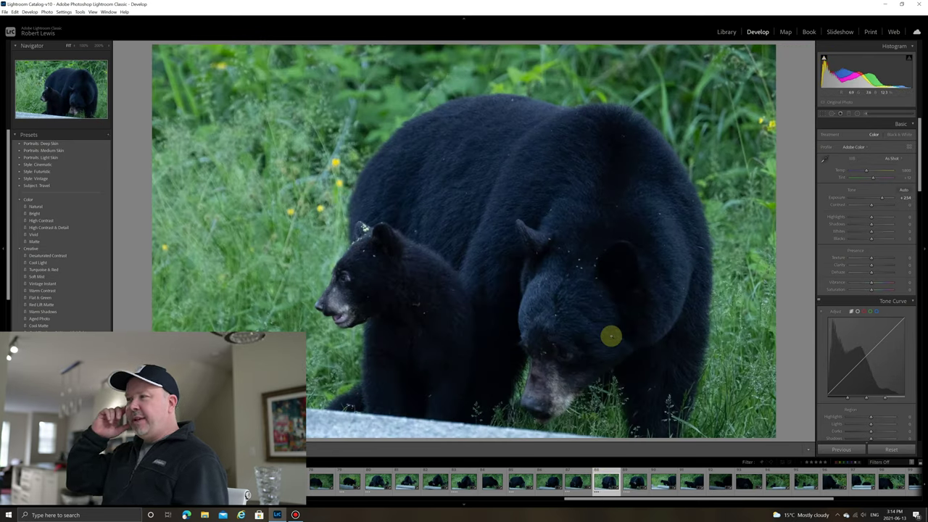
pyautogui.click(633, 482)
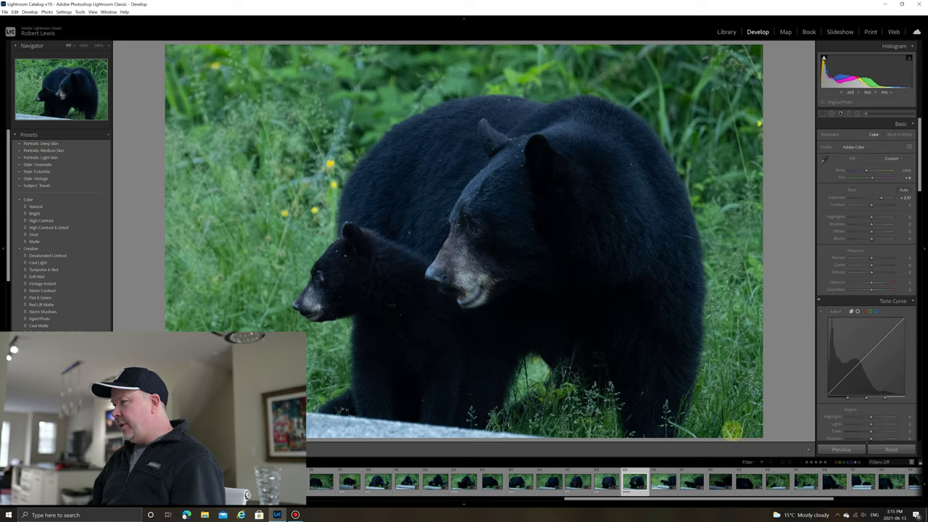
# Scroll the filmstrip and step through six later bear photos, starting with the darker bear-cub shot.
pyautogui.scroll(-5, 723, 500)
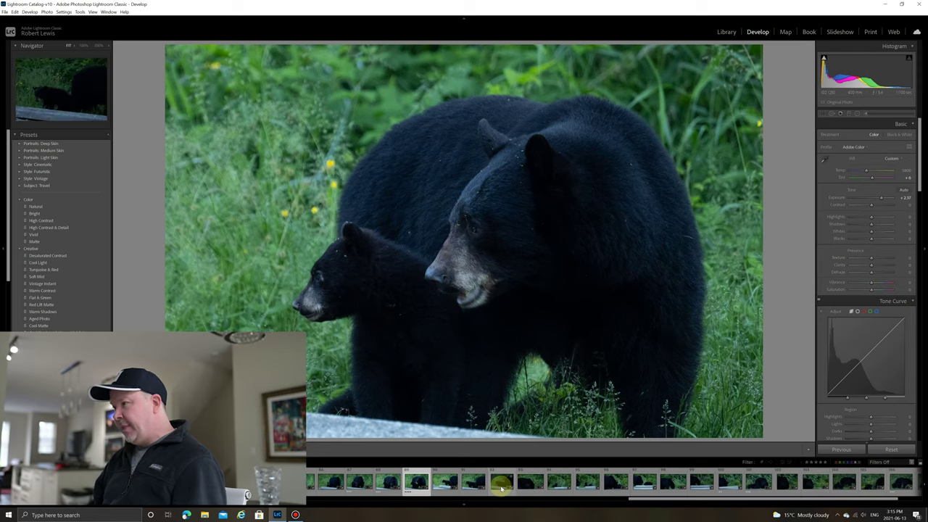
pyautogui.click(502, 482)
pyautogui.click(529, 482)
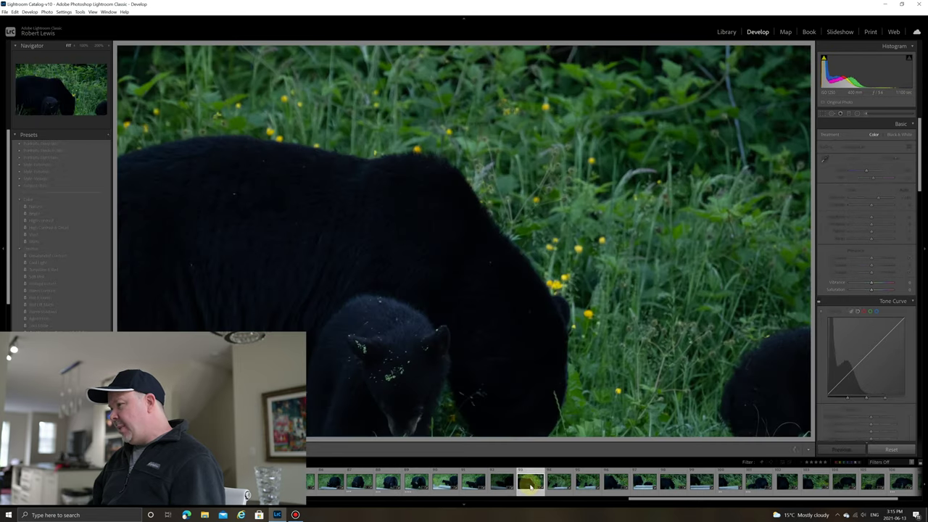
pyautogui.click(615, 482)
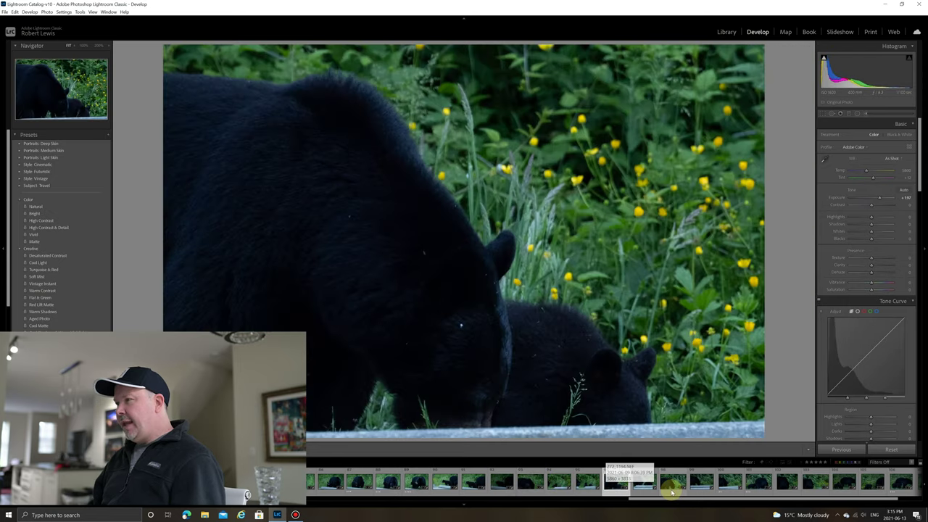
pyautogui.click(673, 483)
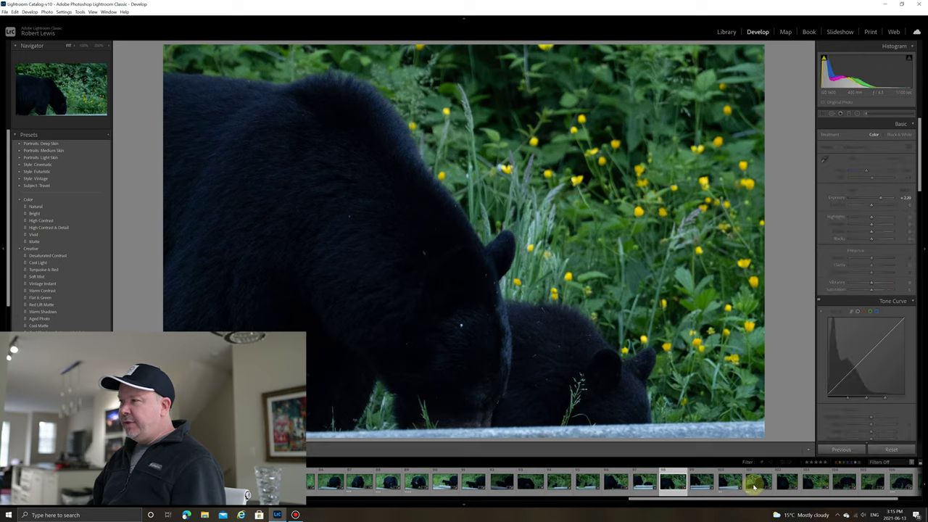
pyautogui.click(700, 482)
pyautogui.click(730, 481)
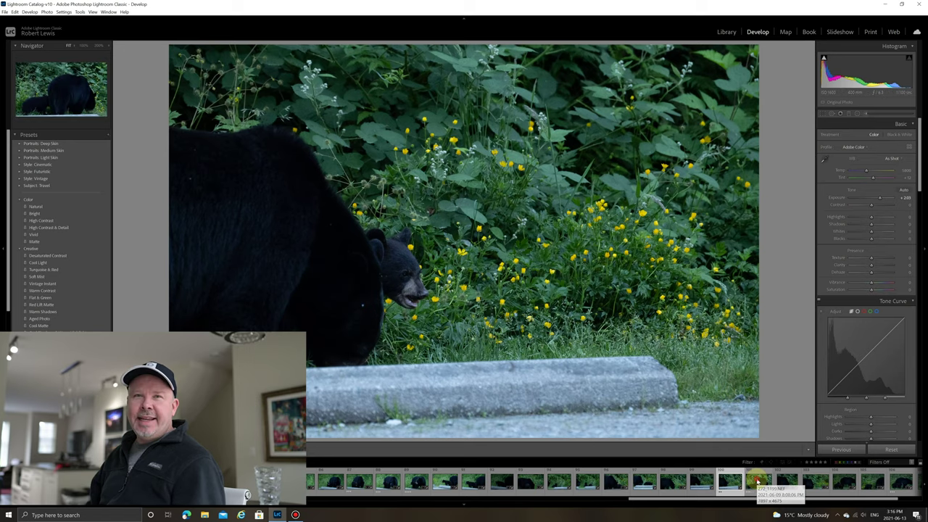
# Open the big bear among yellow flowers, then jump to the sow walking with her cub.
pyautogui.click(757, 481)
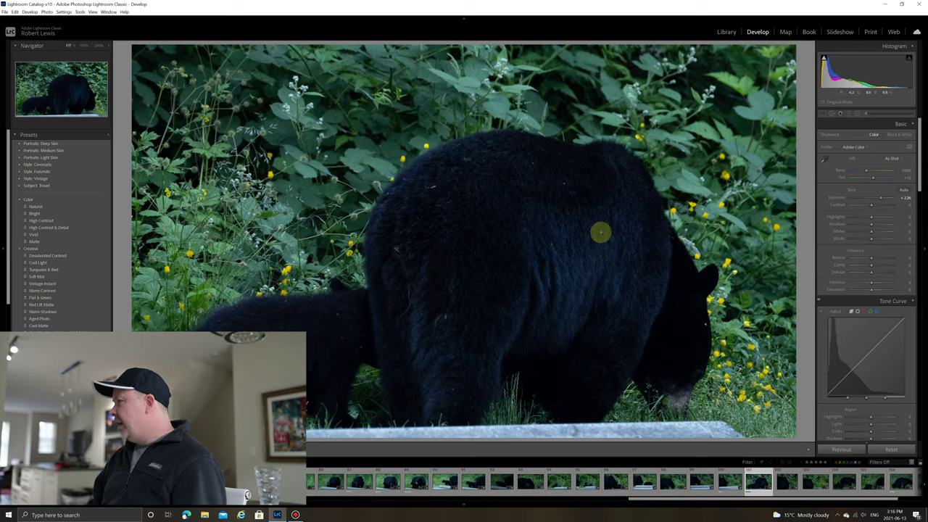
pyautogui.press('End')
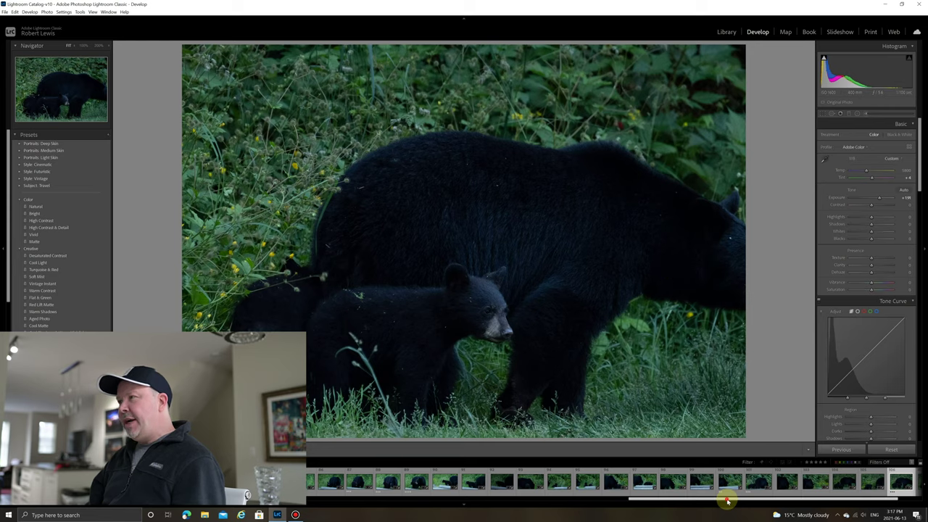
pyautogui.moveTo(727, 500); pyautogui.dragTo(750, 500)
# Open the bear and cub grazing photo, then scroll the filmstrip back to open the beaver photo.
pyautogui.click(877, 483)
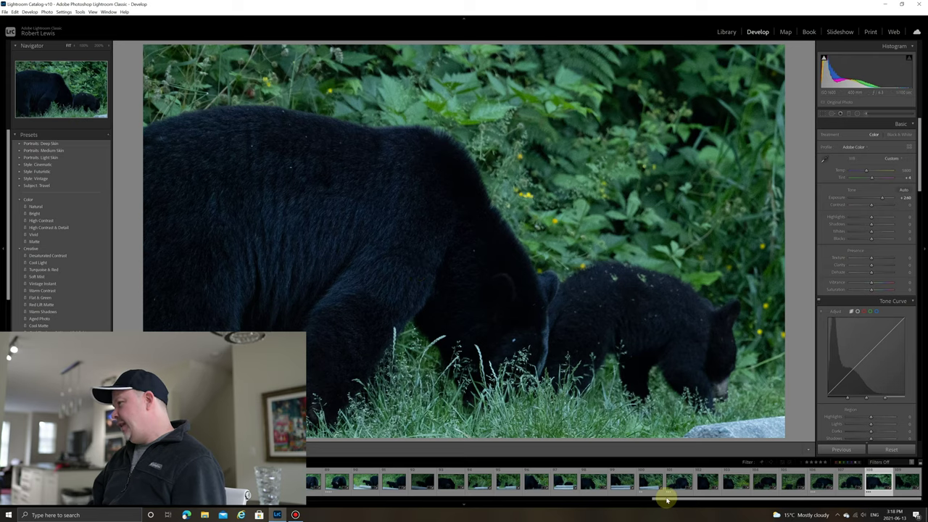
pyautogui.moveTo(666, 500); pyautogui.dragTo(454, 500)
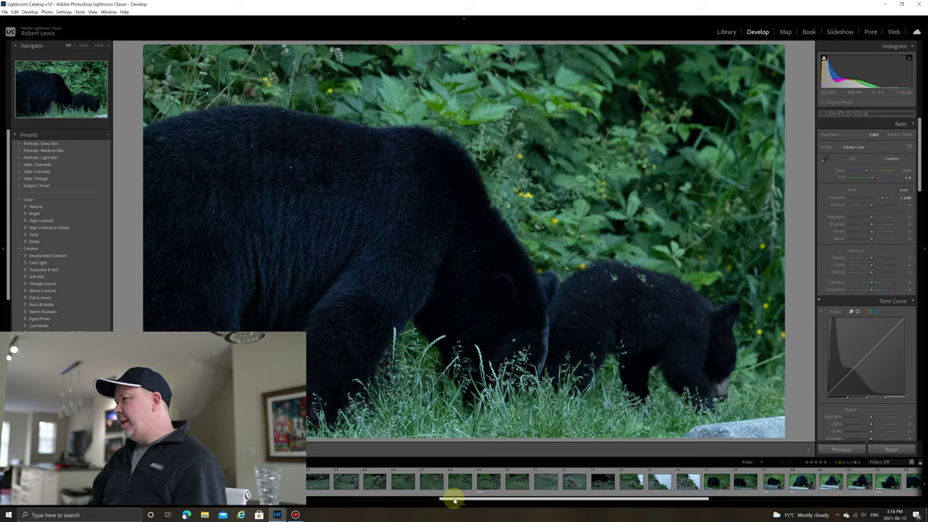
pyautogui.moveTo(458, 500); pyautogui.dragTo(325, 500)
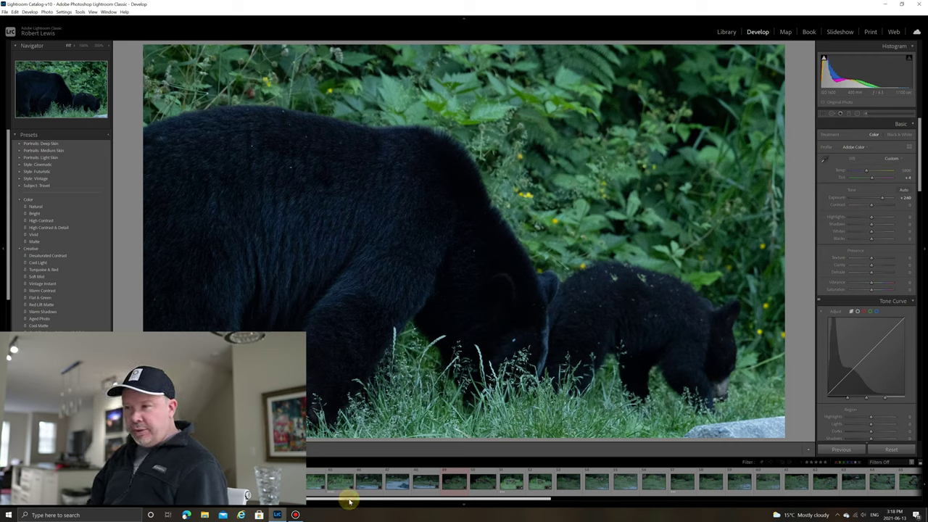
pyautogui.scroll(10, 350, 501)
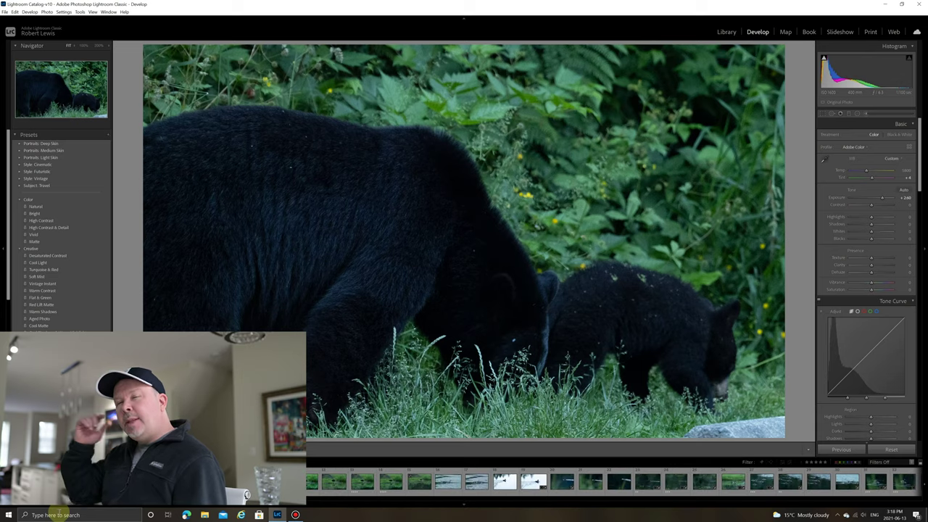
pyautogui.click(363, 482)
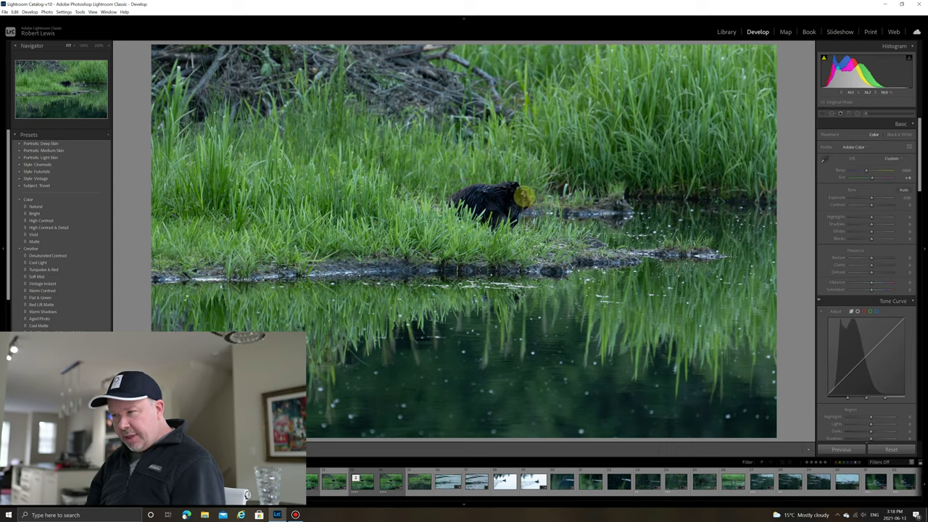
# Zoom to 100% on the first two beaver photos to check fur detail, then fit them again.
pyautogui.click(526, 196)
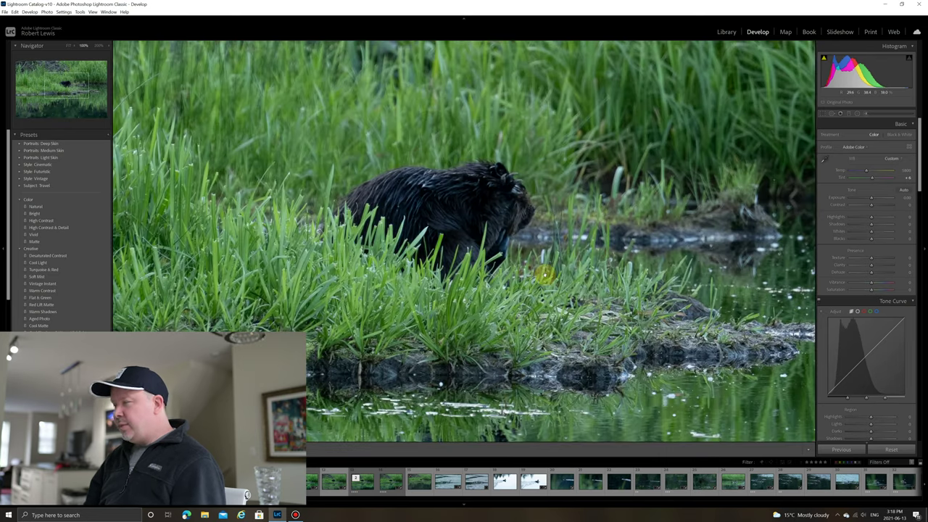
pyautogui.click(513, 206)
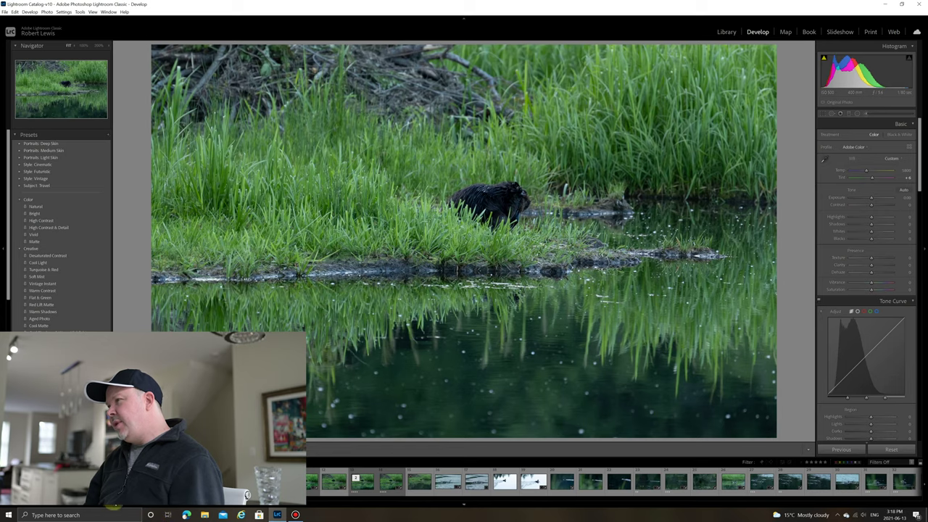
pyautogui.press('Right')
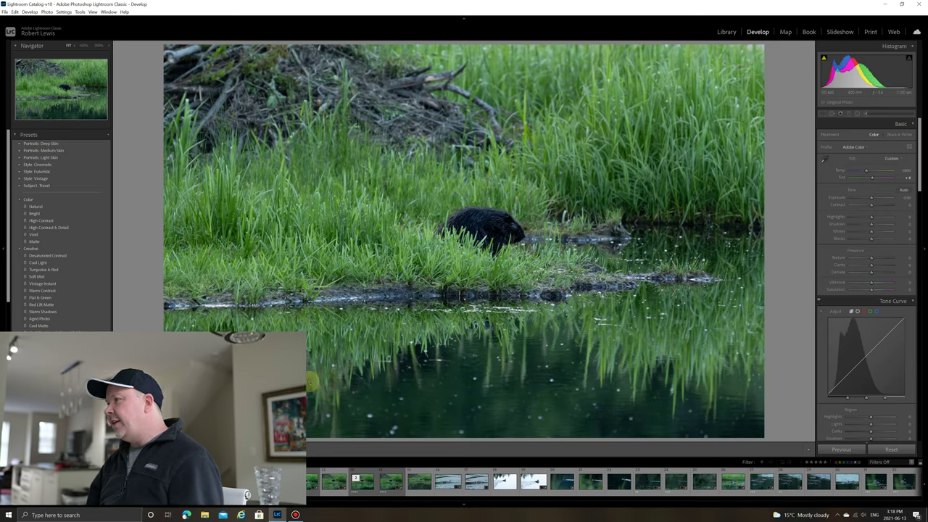
pyautogui.click(513, 224)
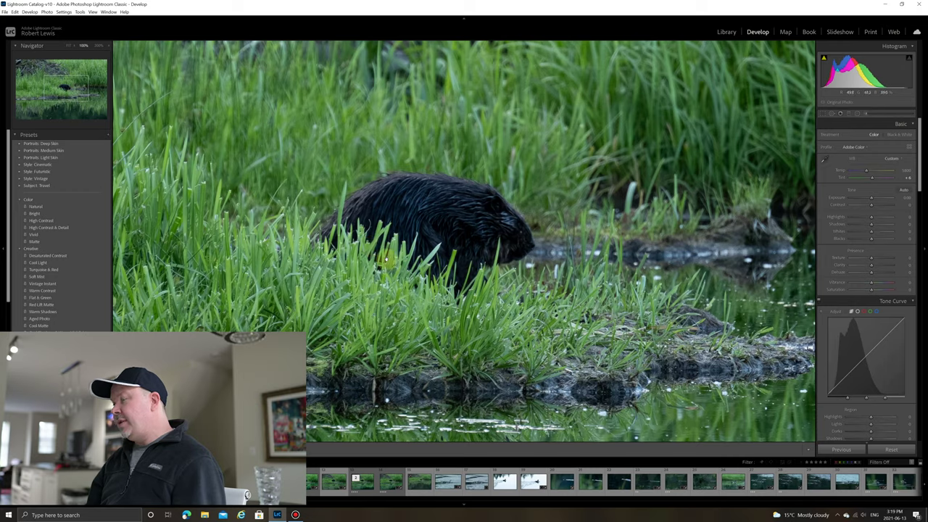
pyautogui.click(512, 234)
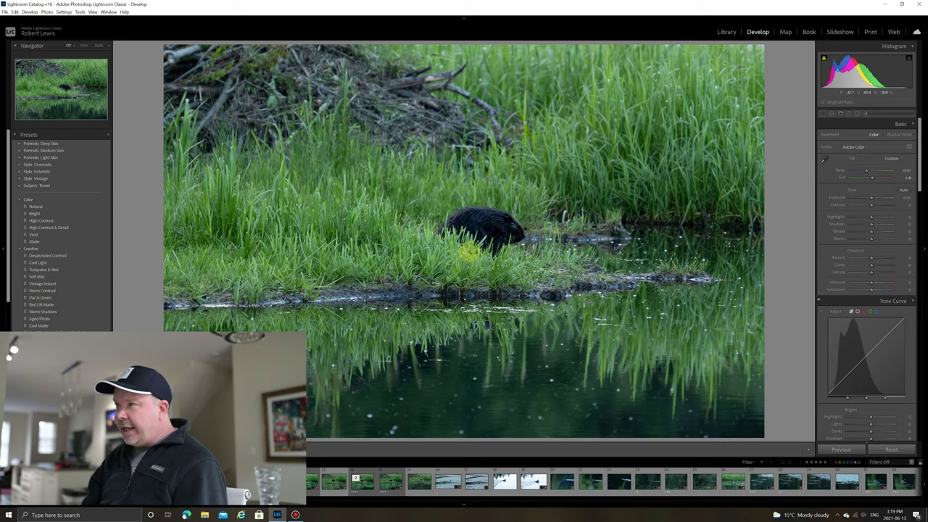
pyautogui.click(519, 232)
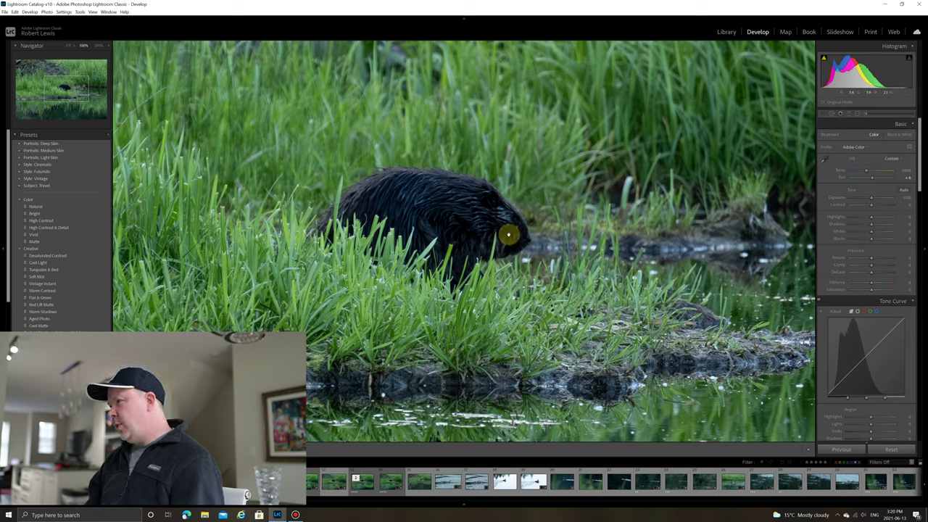
pyautogui.click(468, 248)
pyautogui.press('Right')
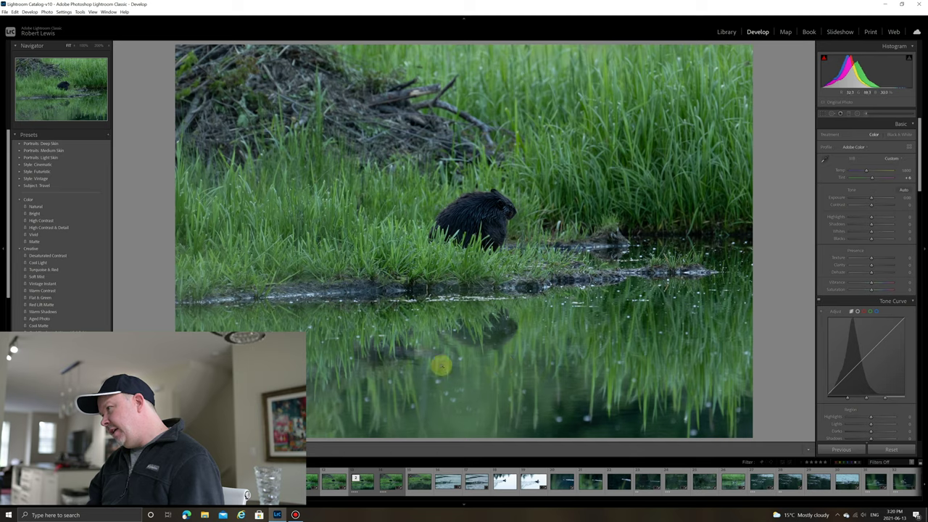
# Inspect the next beaver frames at 100% and a higher Navigator zoom, then move on.
pyautogui.click(512, 212)
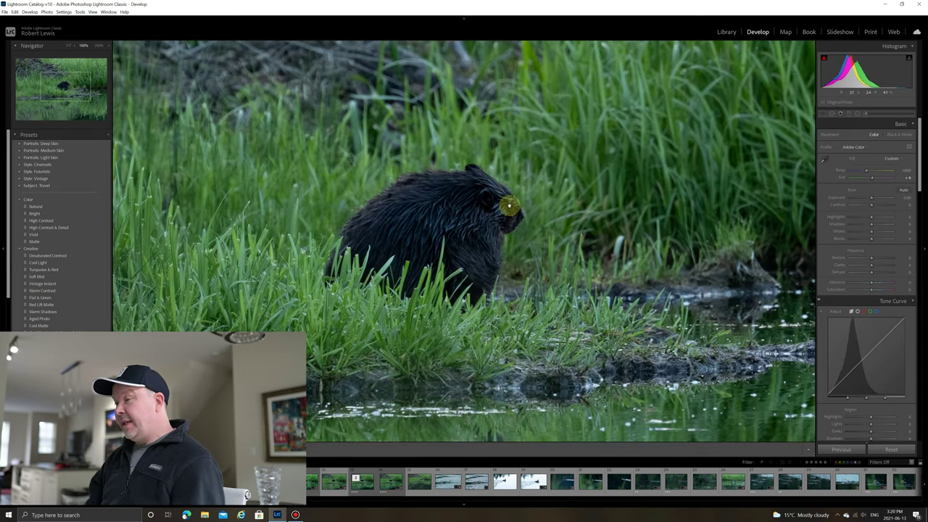
pyautogui.click(506, 208)
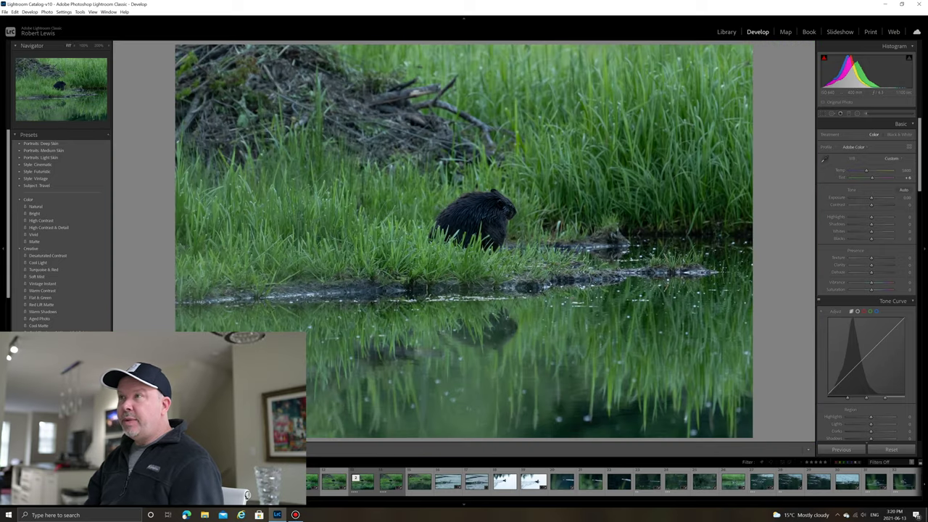
pyautogui.press('Right')
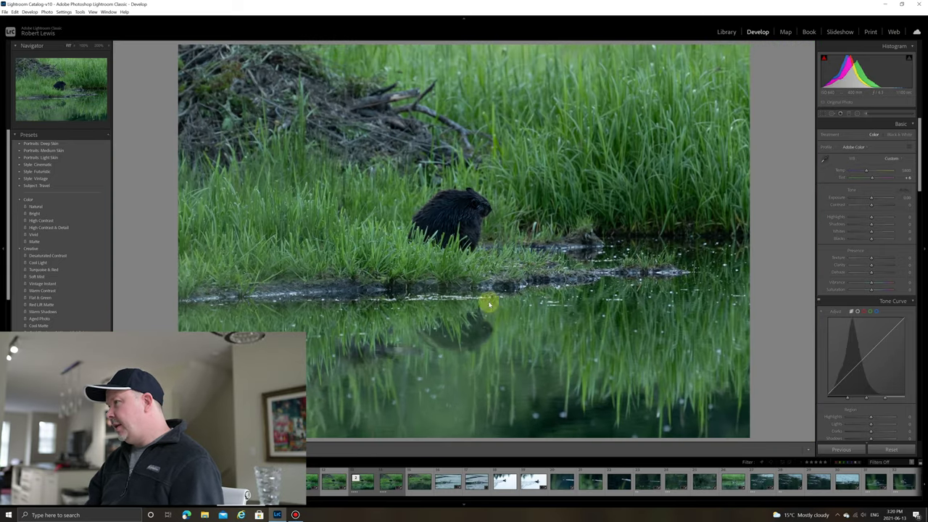
pyautogui.click(481, 211)
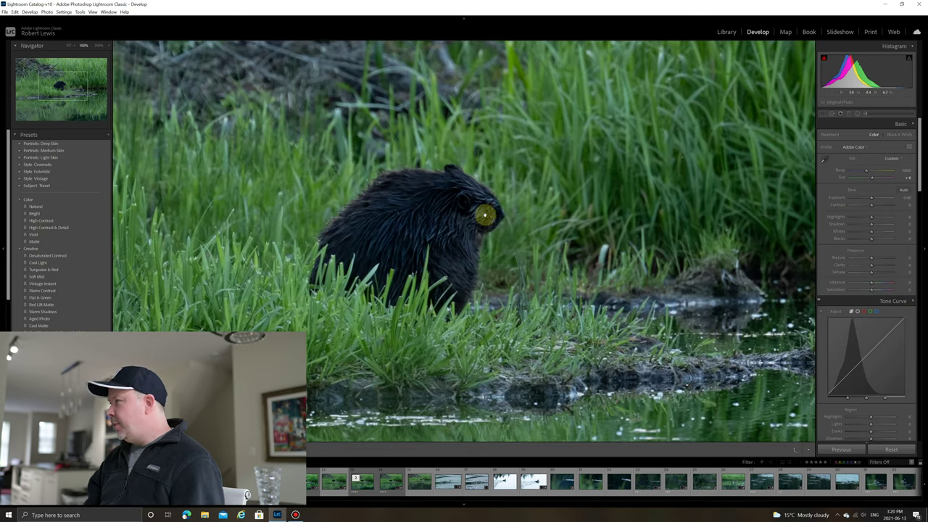
pyautogui.click(97, 46)
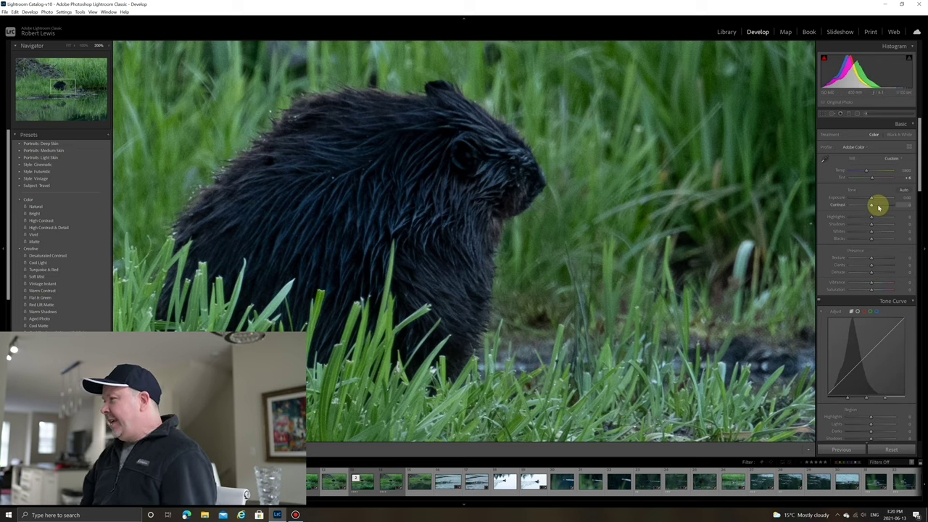
pyautogui.click(482, 183)
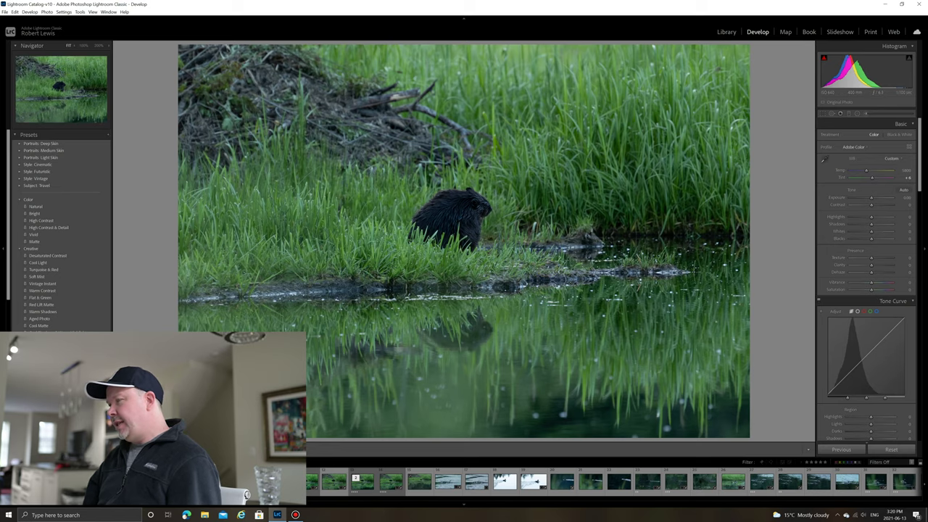
pyautogui.press('Right')
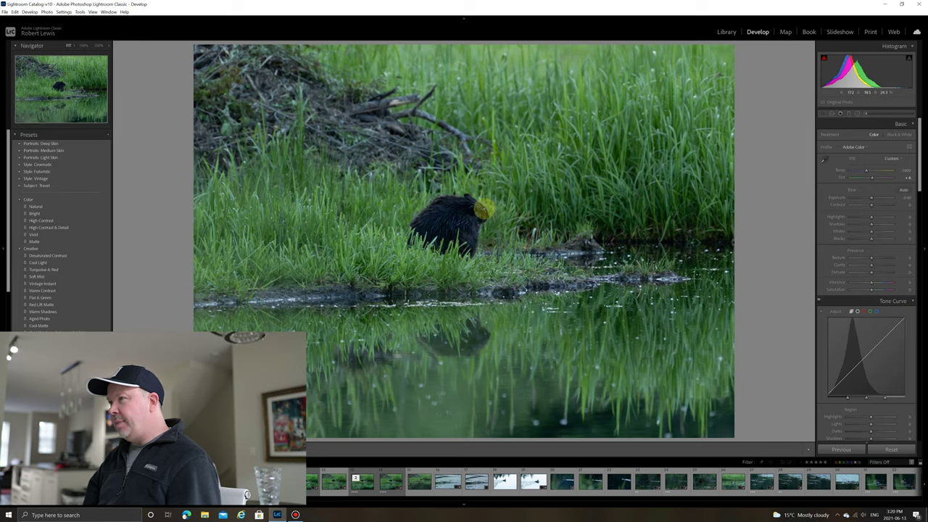
pyautogui.moveTo(493, 224)
pyautogui.mouseDown()
pyautogui.moveTo(457, 226)
pyautogui.moveTo(478, 211)
pyautogui.moveTo(496, 242)
pyautogui.mouseUp()
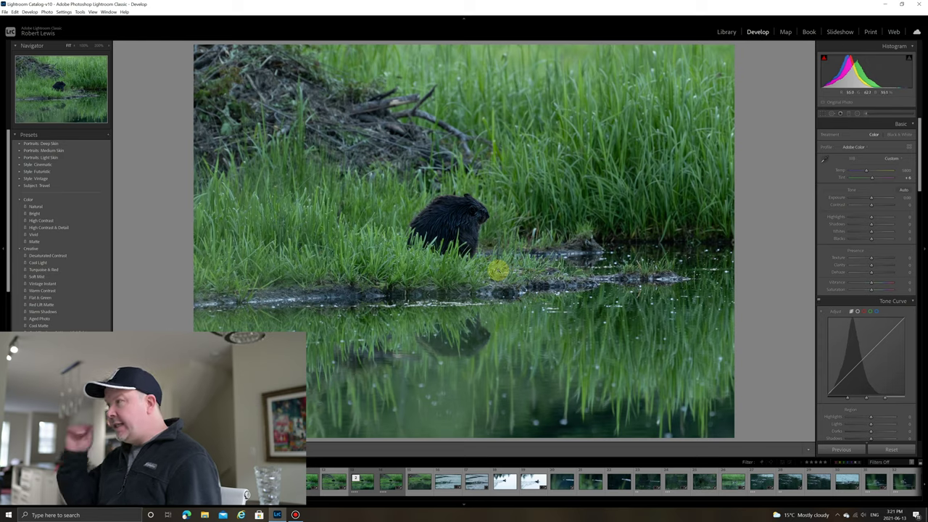
# Reopen the edited beaver photo, check its fur at 200% and 100%, then open the stick-pile beaver shot.
pyautogui.click(324, 486)
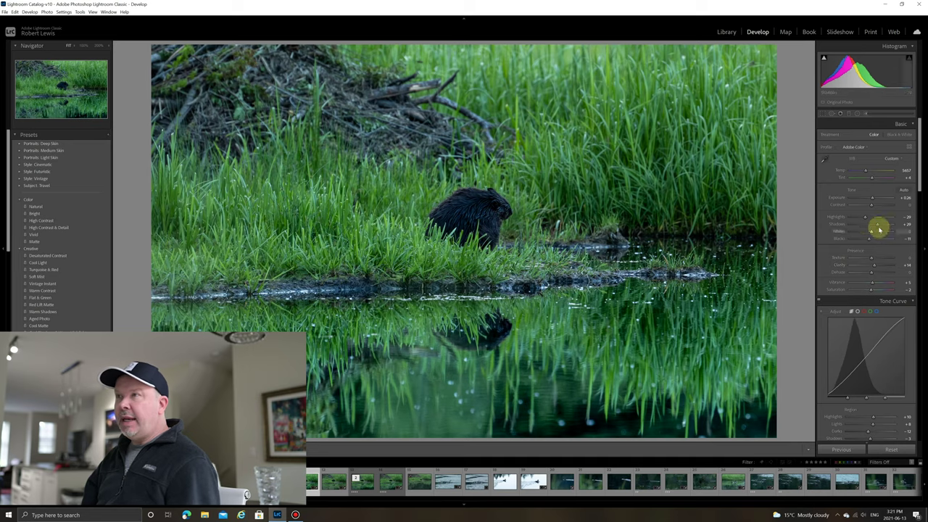
pyautogui.click(508, 210)
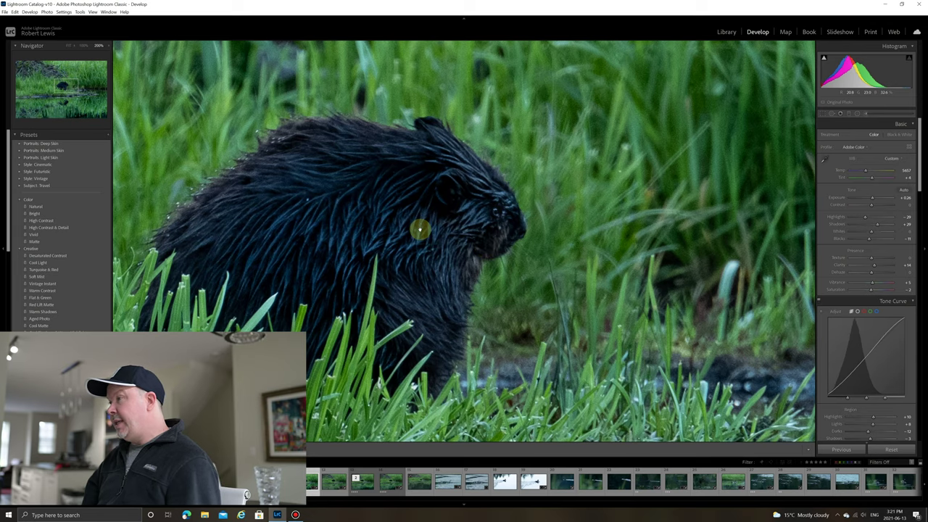
pyautogui.click(83, 44)
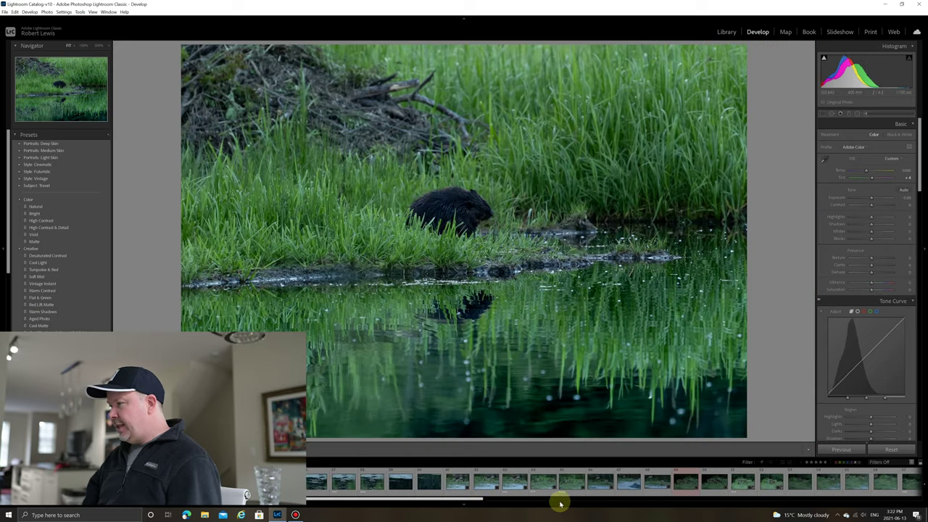
pyautogui.click(558, 501)
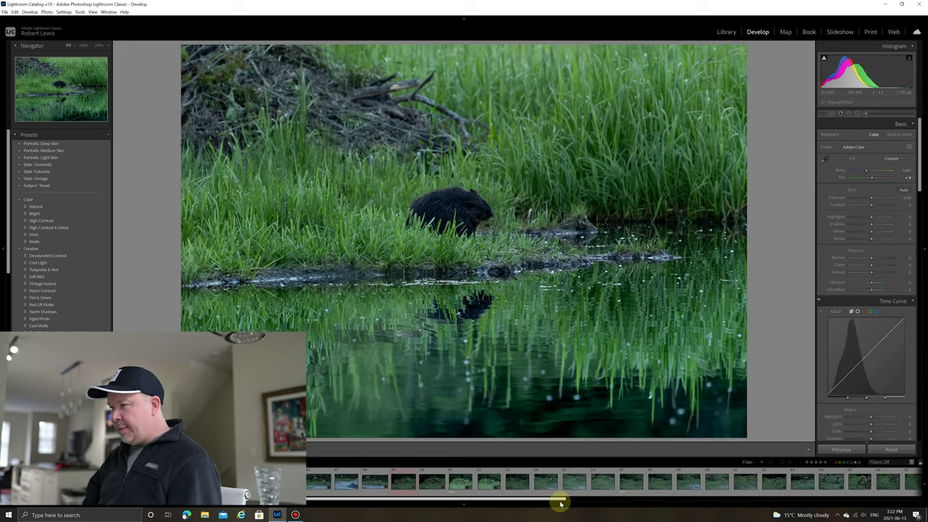
# Browse from the two goslings photo through others to the single gosling feeding in grass.
pyautogui.click(460, 481)
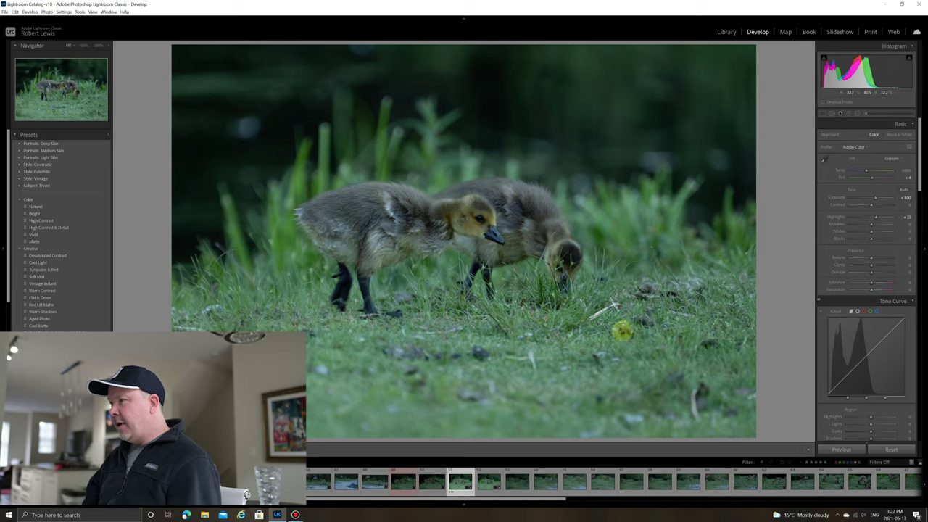
pyautogui.click(550, 486)
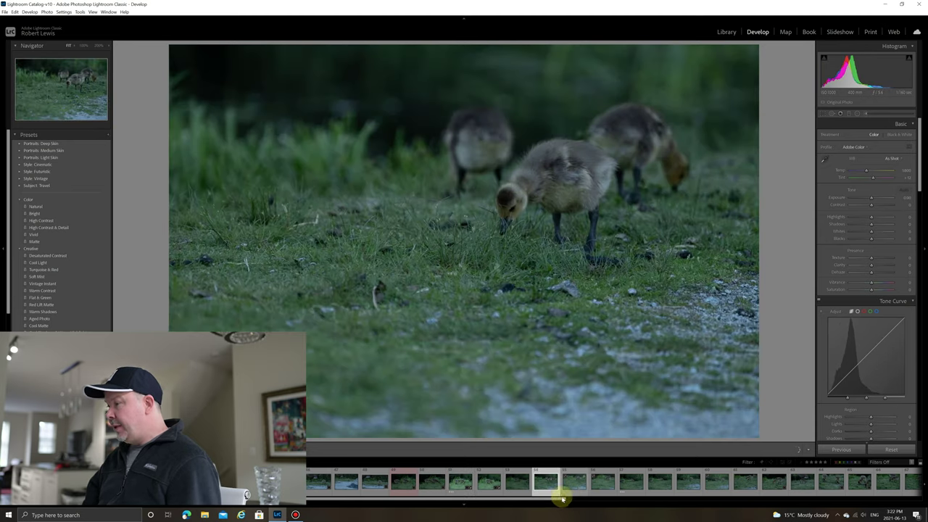
pyautogui.scroll(-3, 560, 499)
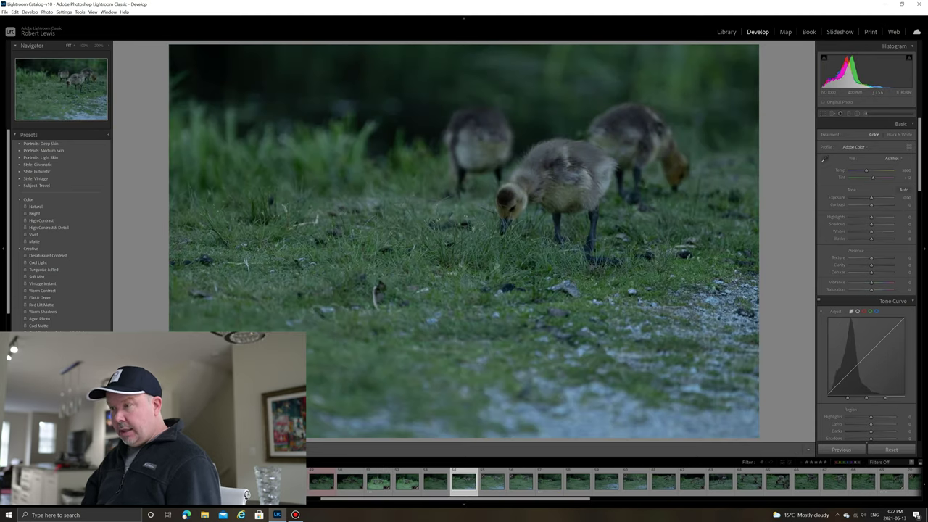
pyautogui.click(369, 487)
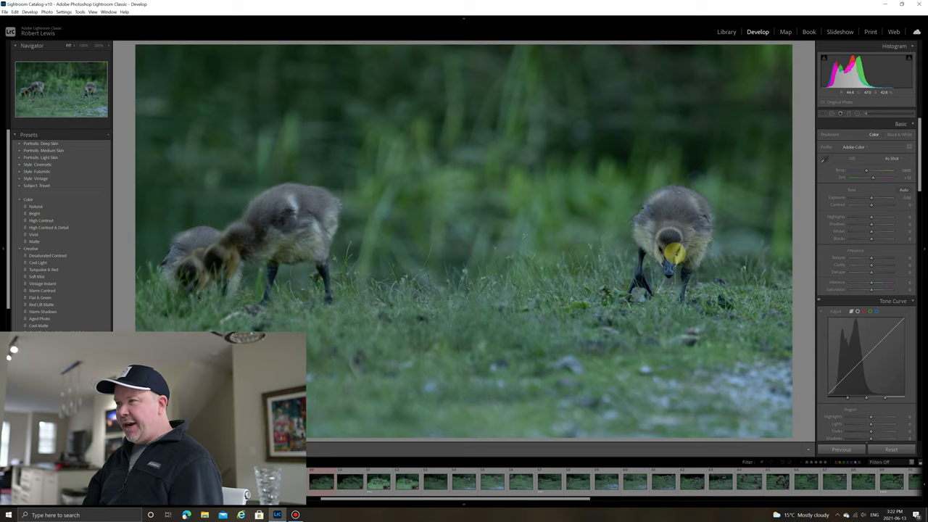
pyautogui.click(658, 482)
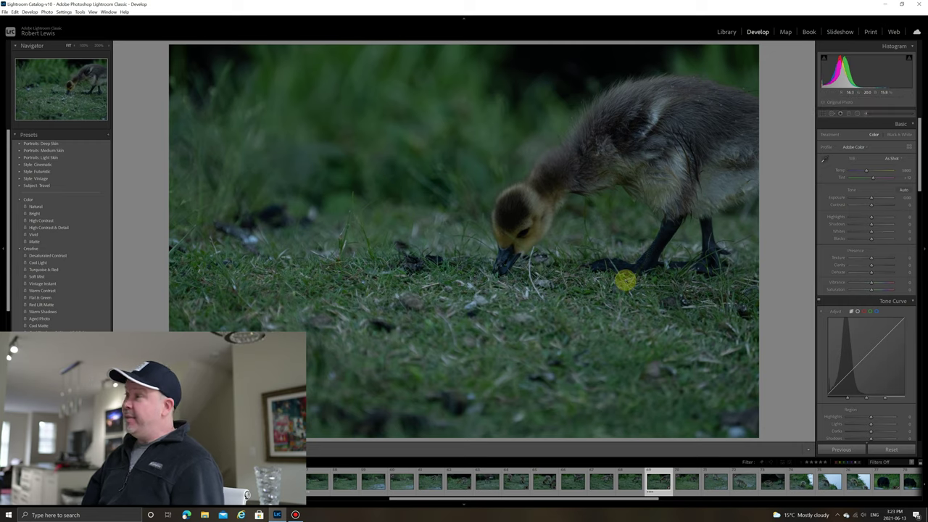
# Switch to the Library grid, open the deer photo in Develop, then move to the yellow-flower bear.
pyautogui.press('g')
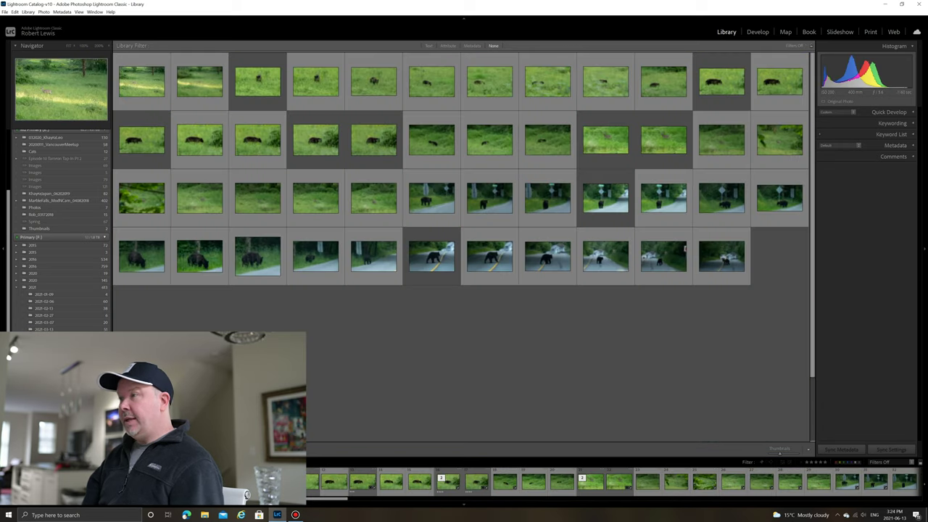
pyautogui.press('d')
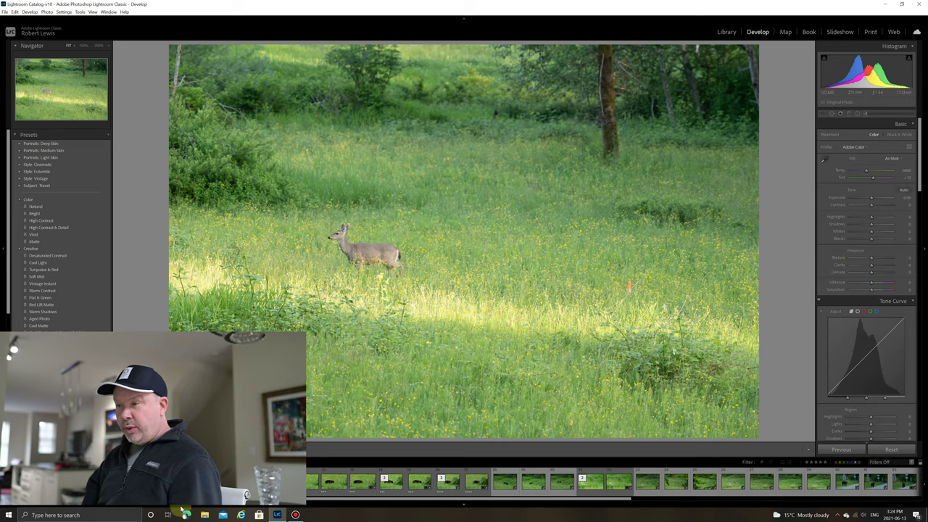
pyautogui.press('Right')
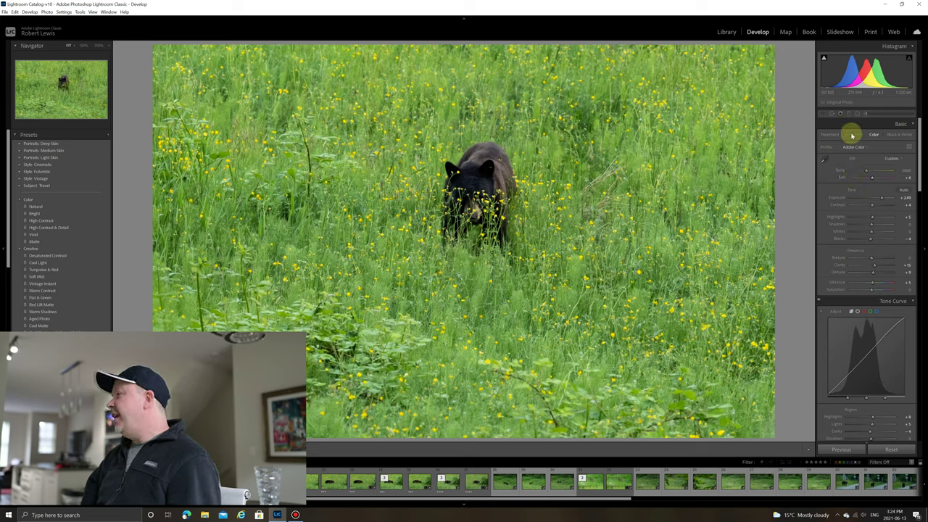
# Zoom-check the meadow bear, step through the bear shots, and show the bush-side bear's crop.
pyautogui.click(484, 181)
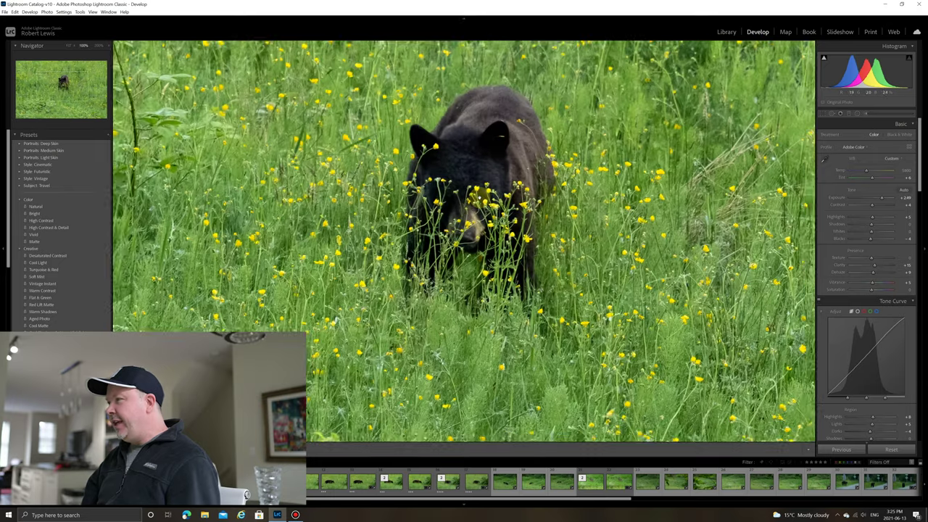
pyautogui.click(471, 192)
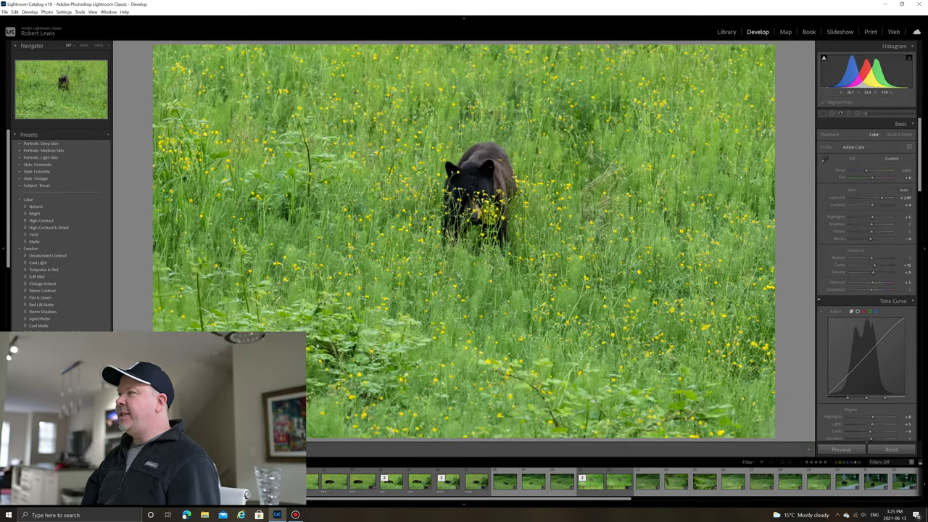
pyautogui.press('Right')
pyautogui.press('Right')
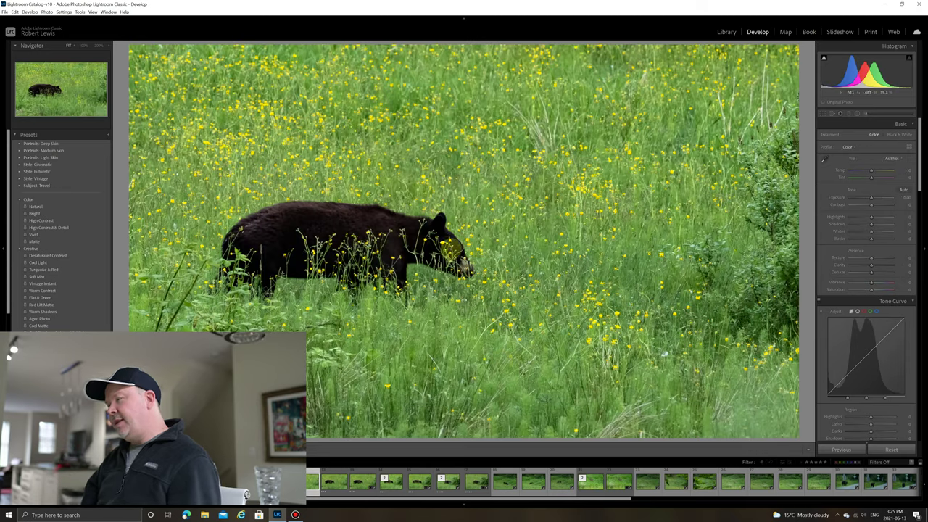
pyautogui.press('Right')
pyautogui.press('Right')
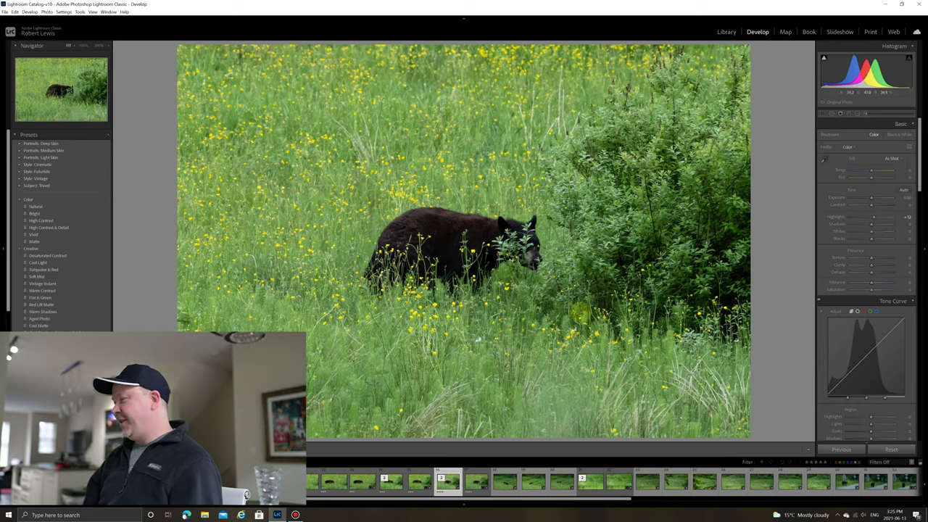
pyautogui.press('Left')
pyautogui.press('r')
pyautogui.moveTo(589, 498); pyautogui.dragTo(683, 497)
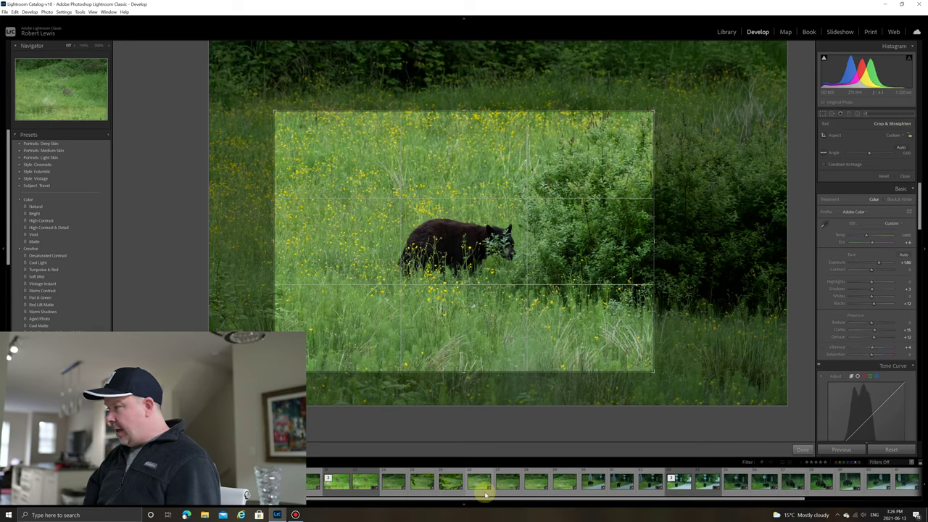
# Step through the roadside bear photos' crops: close-up, bear crossing, and the wider road shot.
pyautogui.click(679, 484)
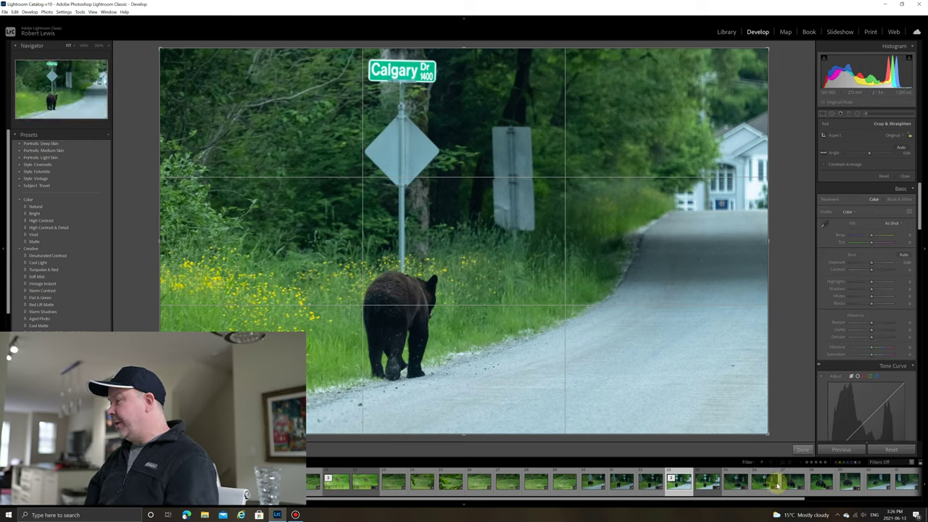
pyautogui.click(762, 482)
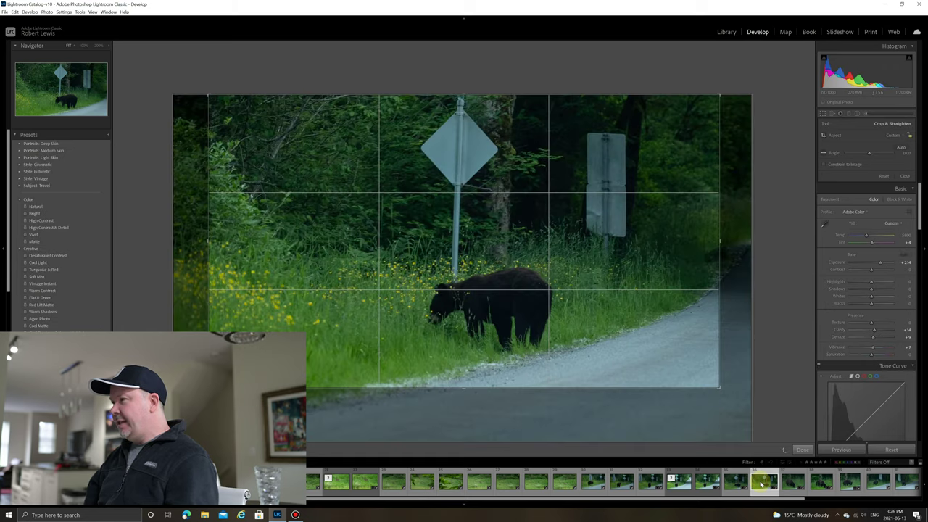
pyautogui.press('Right')
pyautogui.press('Right')
pyautogui.press('Right')
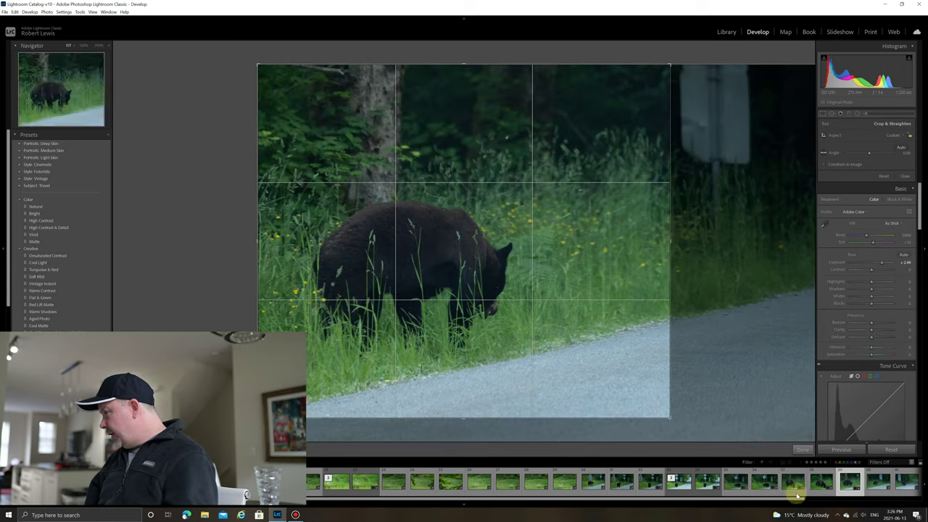
pyautogui.moveTo(797, 495); pyautogui.dragTo(869, 499)
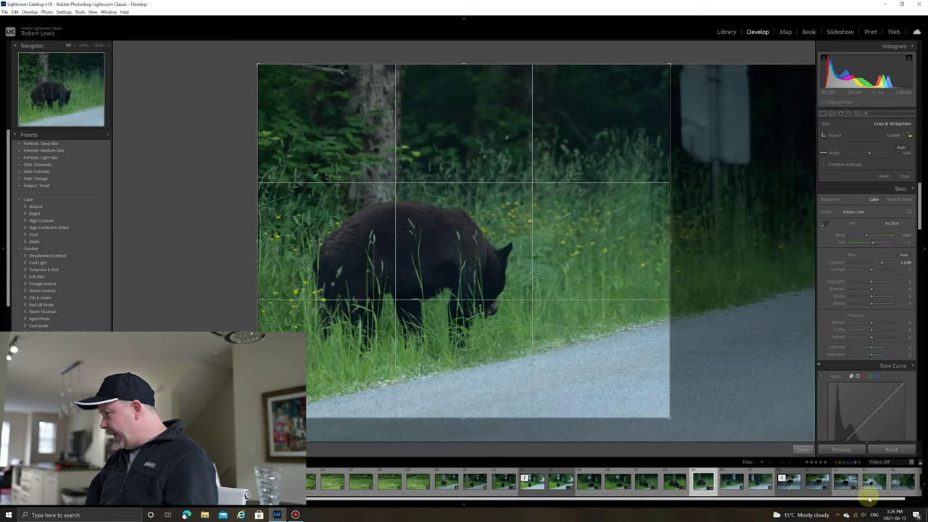
pyautogui.click(789, 484)
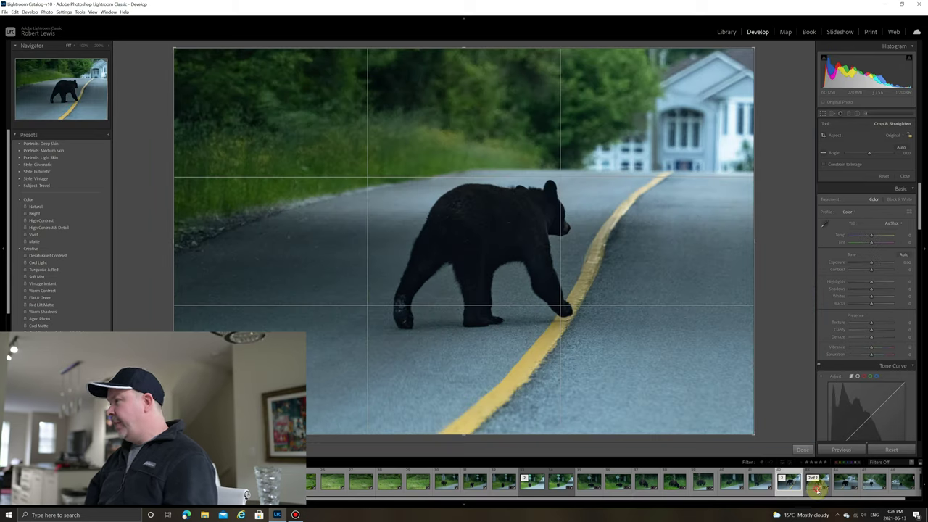
pyautogui.click(814, 484)
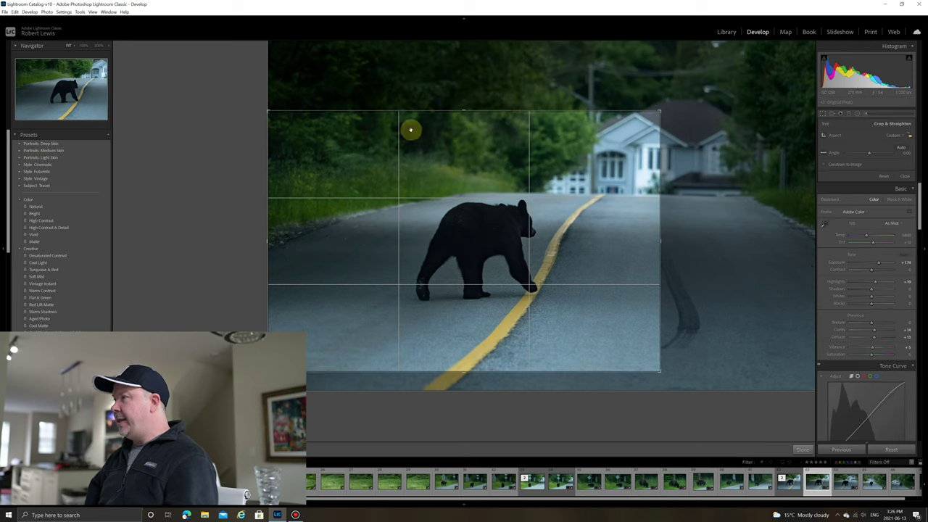
# Move along the filmstrip and bring up the deer standing alert in tall grass.
pyautogui.scroll(-3, 565, 491)
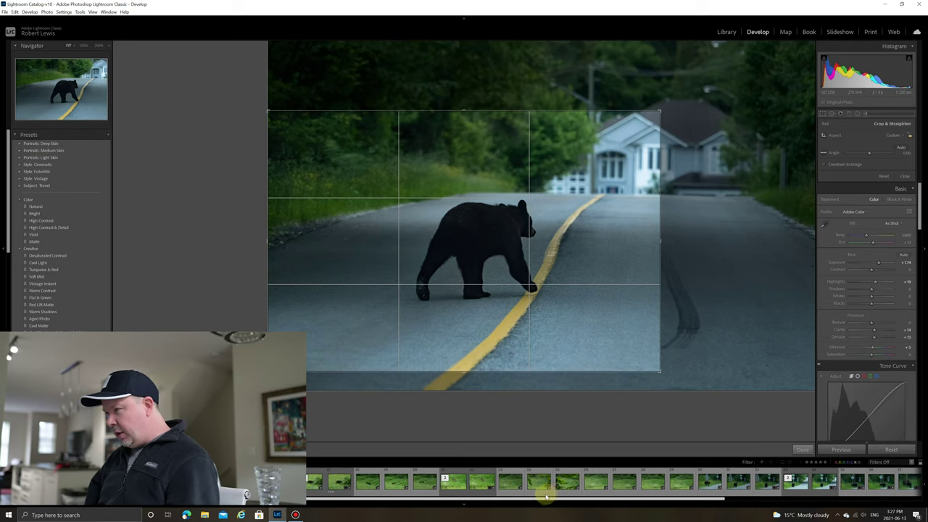
pyautogui.scroll(-5, 545, 497)
pyautogui.click(590, 484)
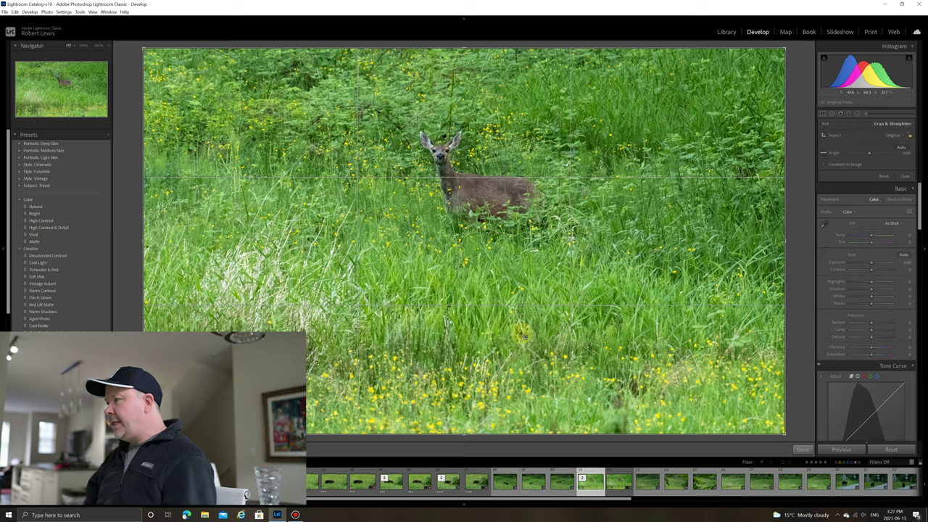
# Bring up the following deer-in-tall-grass photo with Crop & Straighten still active.
pyautogui.click(620, 483)
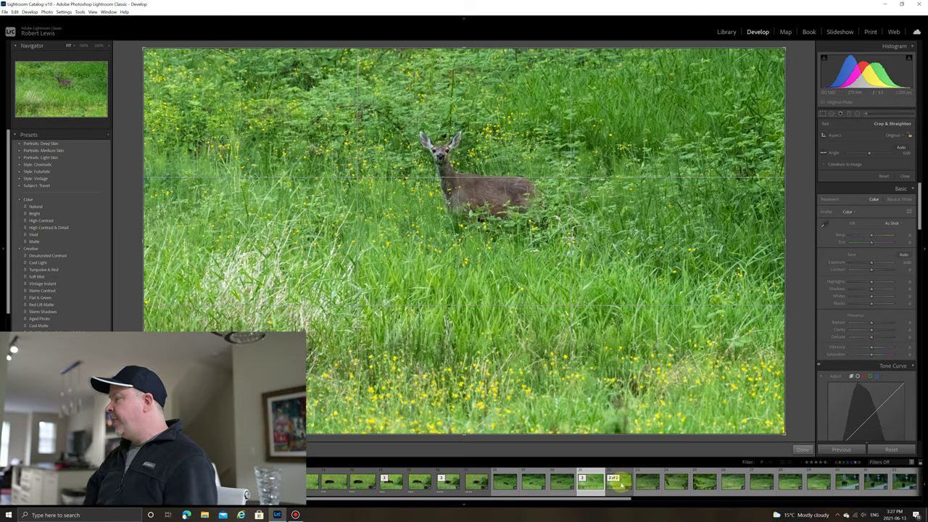